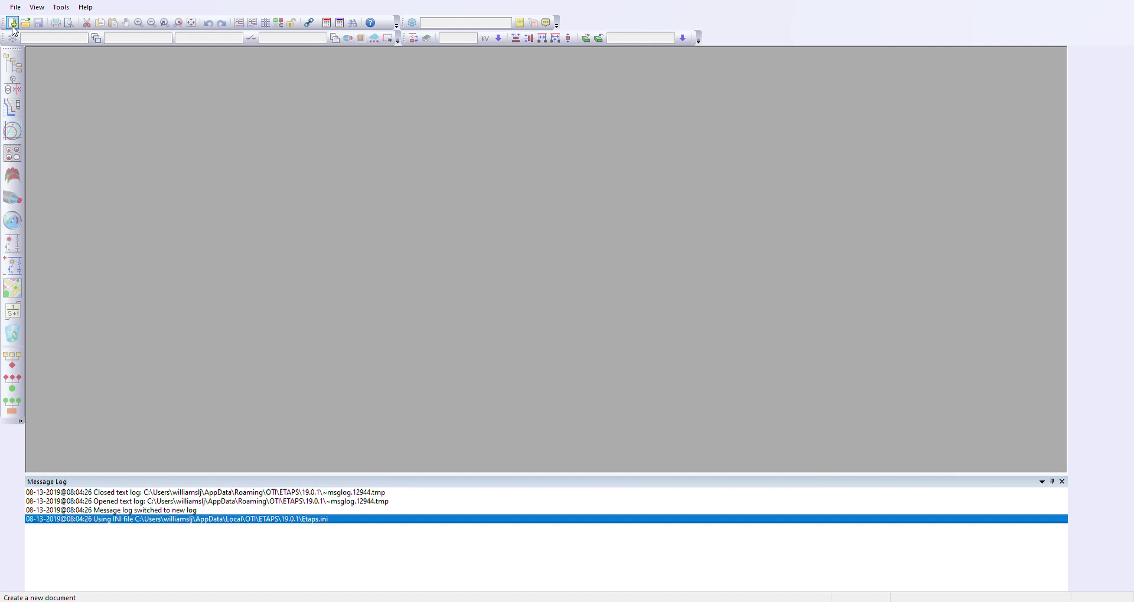
Create a new ETAP project so its blank OLV1 one-line view opens in Edit Mode.
click(12, 23)
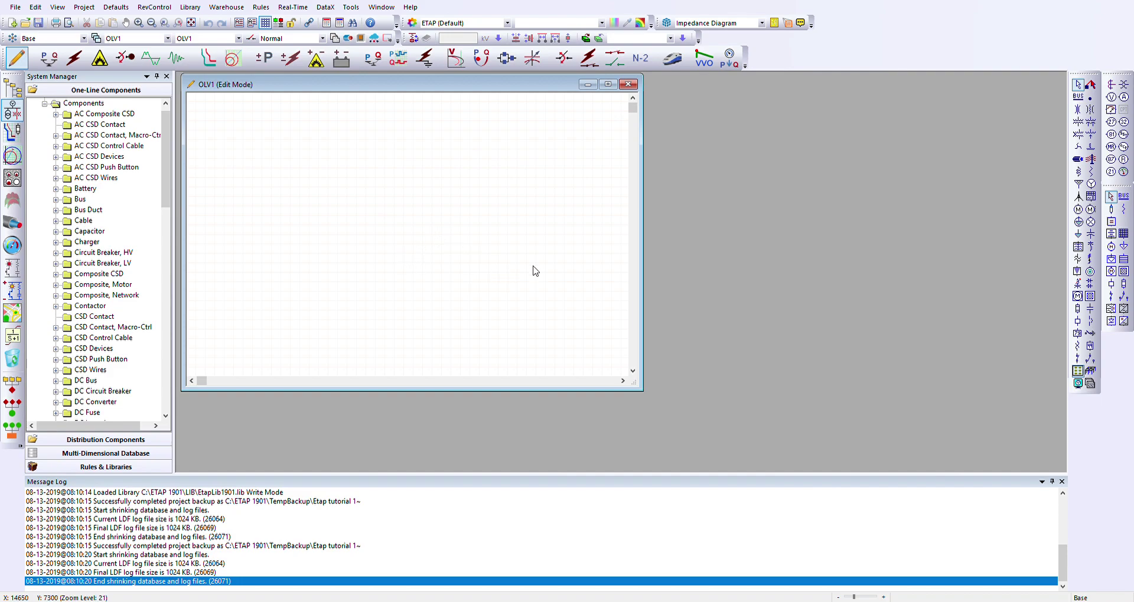
Maximize the OLV1 window and collapse the Message Log to enlarge the canvas.
click(607, 85)
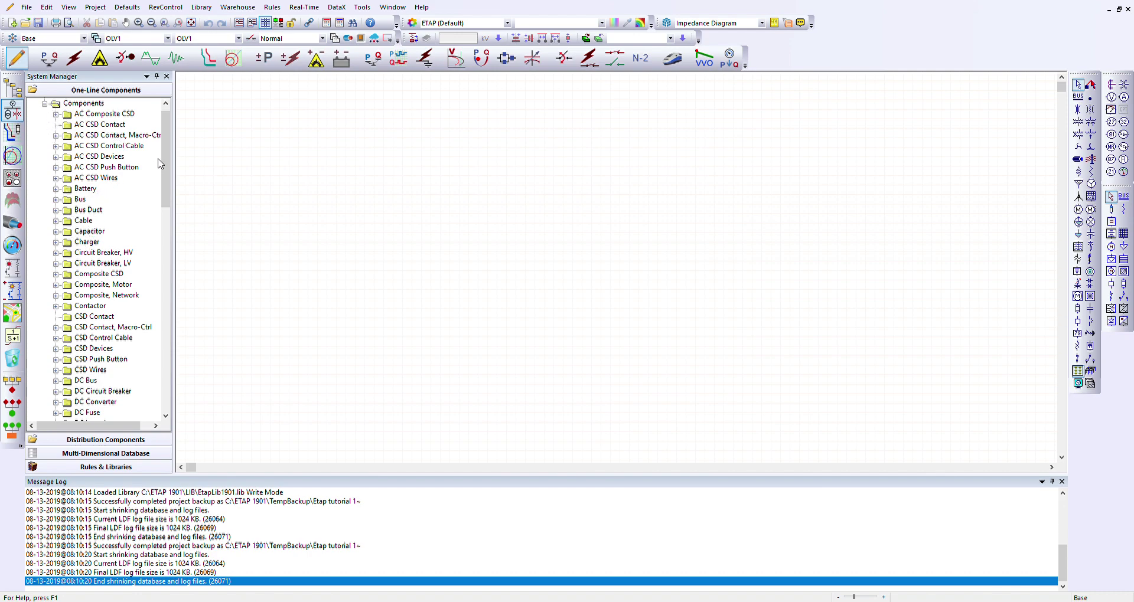
mouse_move(167, 153)
mouse_down()
mouse_move(165, 207)
mouse_move(166, 142)
mouse_up()
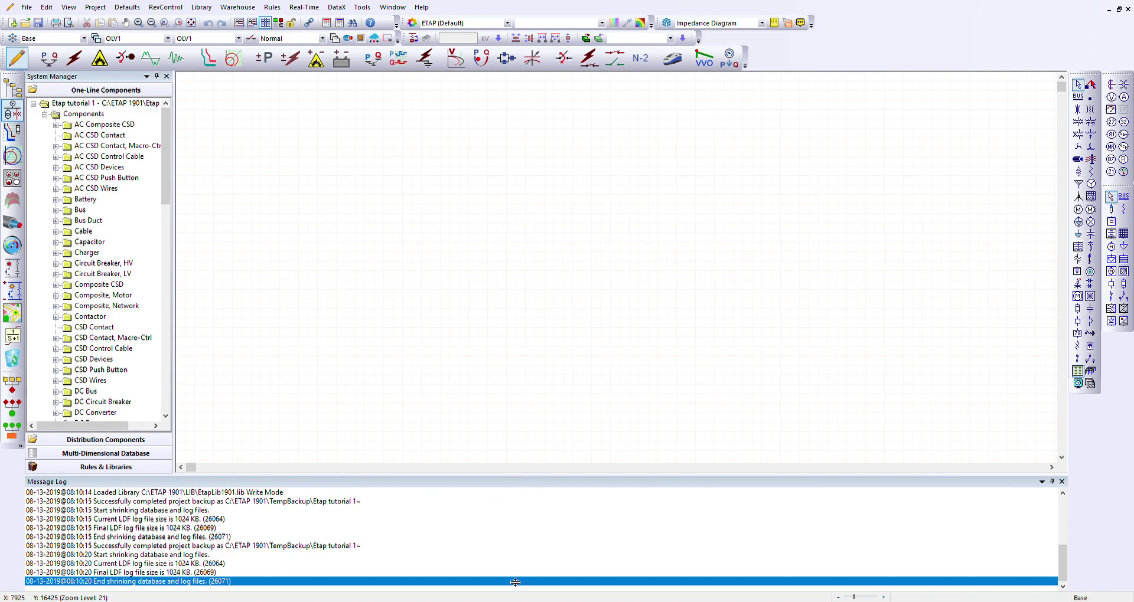
drag(515, 584, 515, 582)
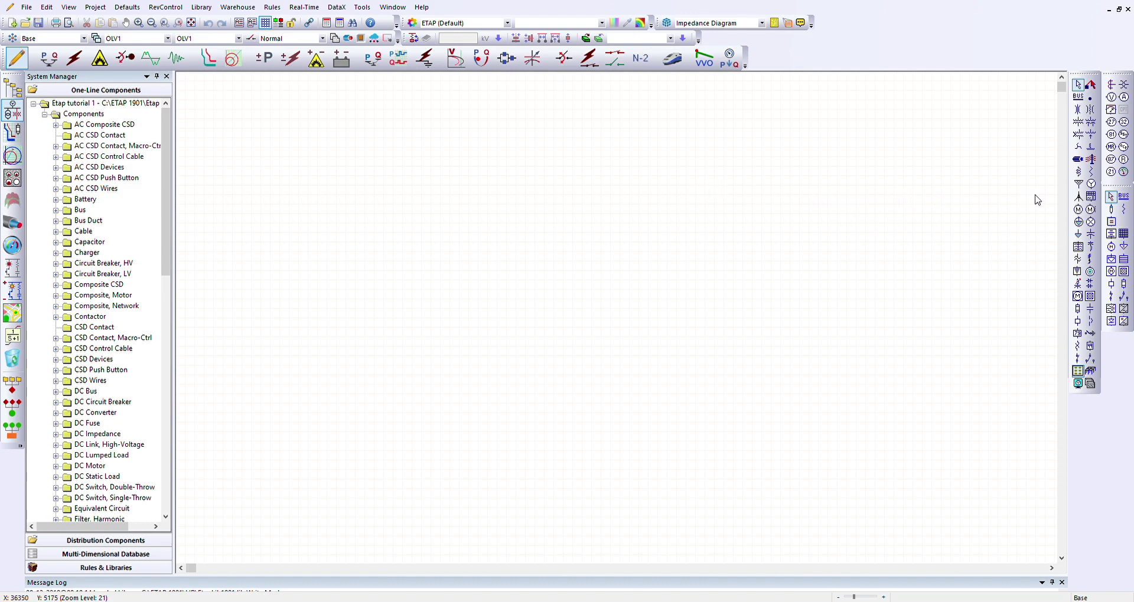
Place generator Gen1, breaker CB1 below it, and Bus1 moved further down under CB1.
click(1092, 185)
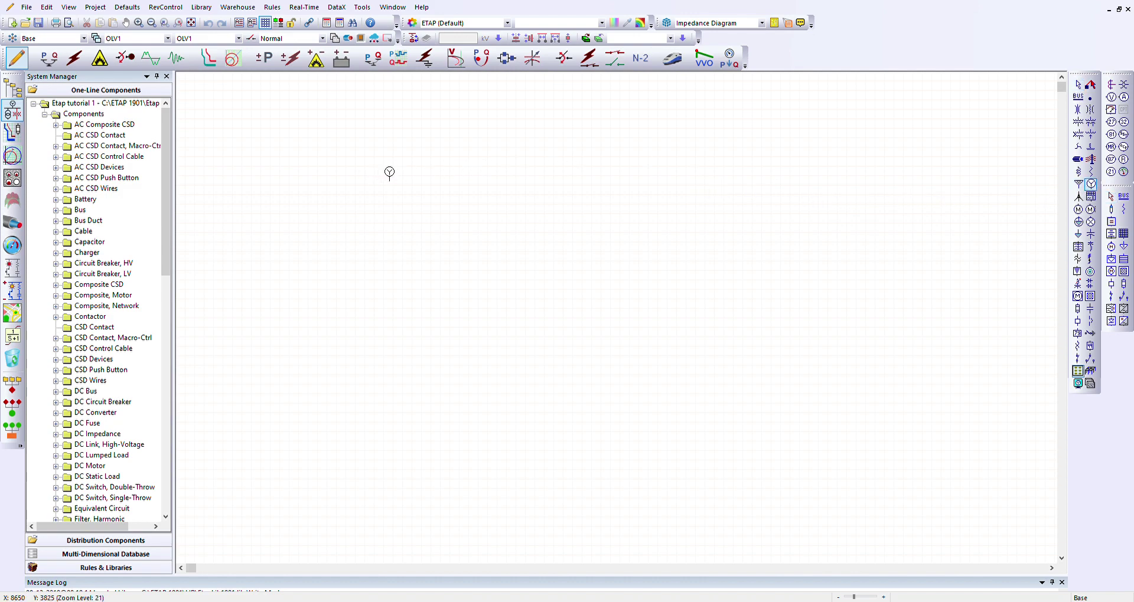
click(382, 158)
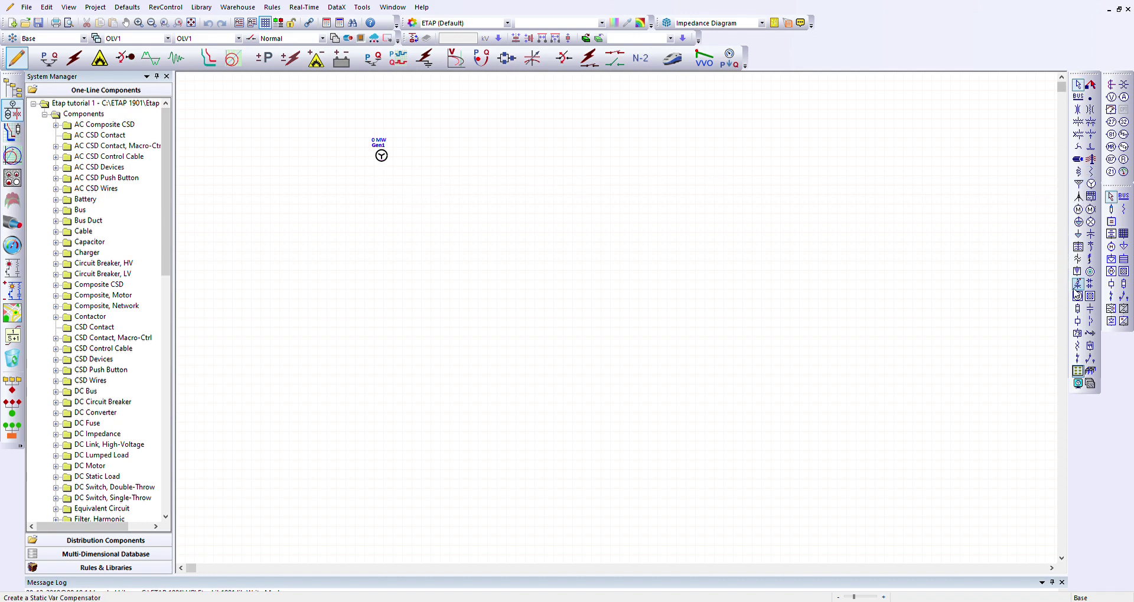
click(1077, 321)
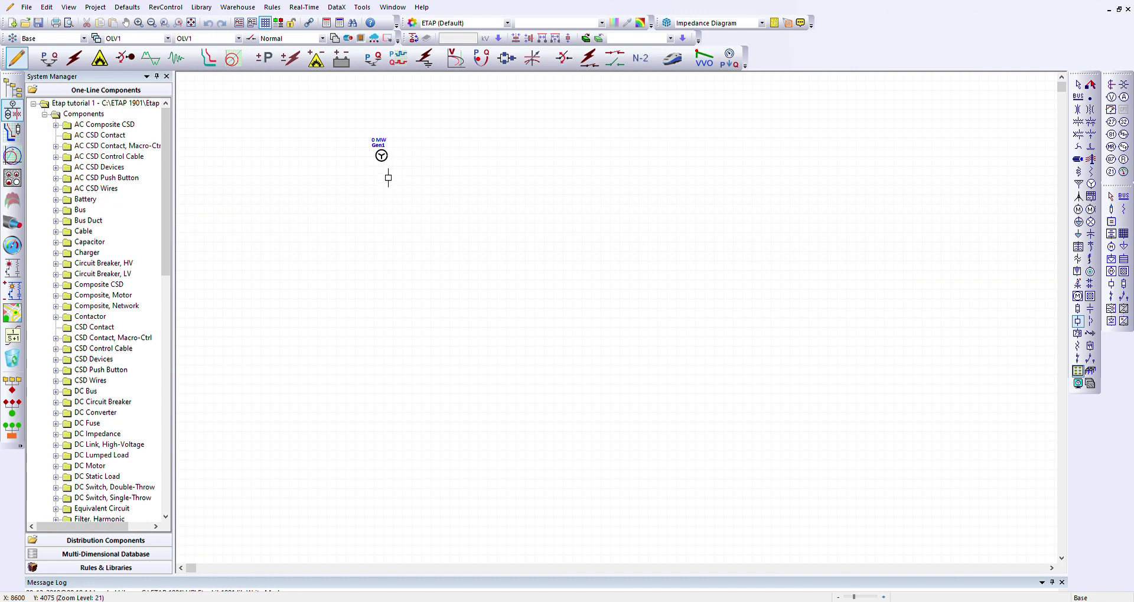
drag(390, 168, 389, 199)
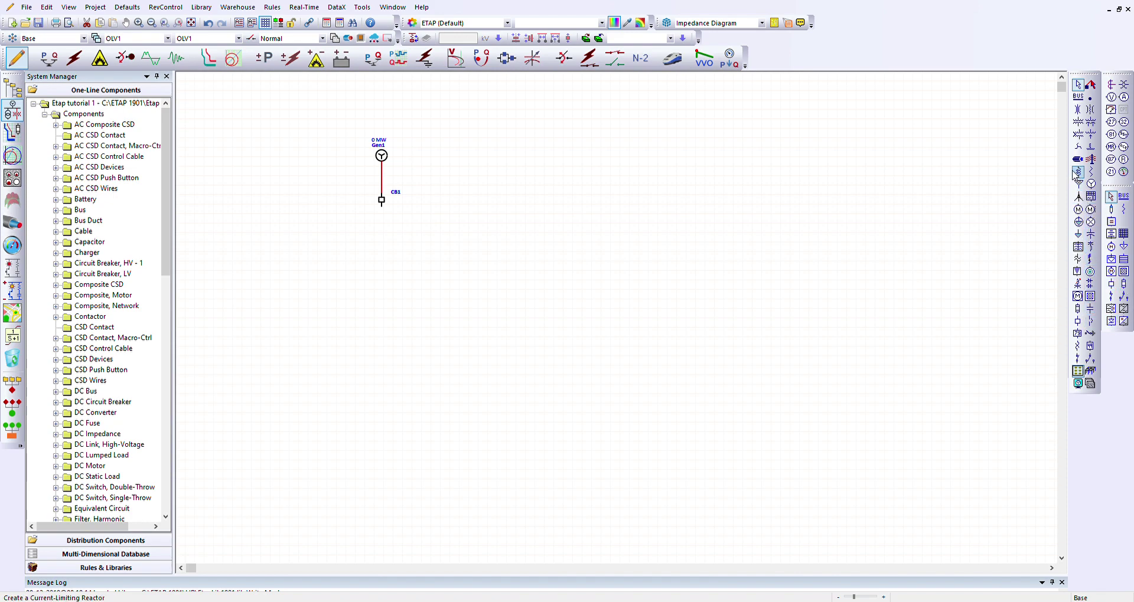
click(1078, 97)
click(389, 218)
click(390, 216)
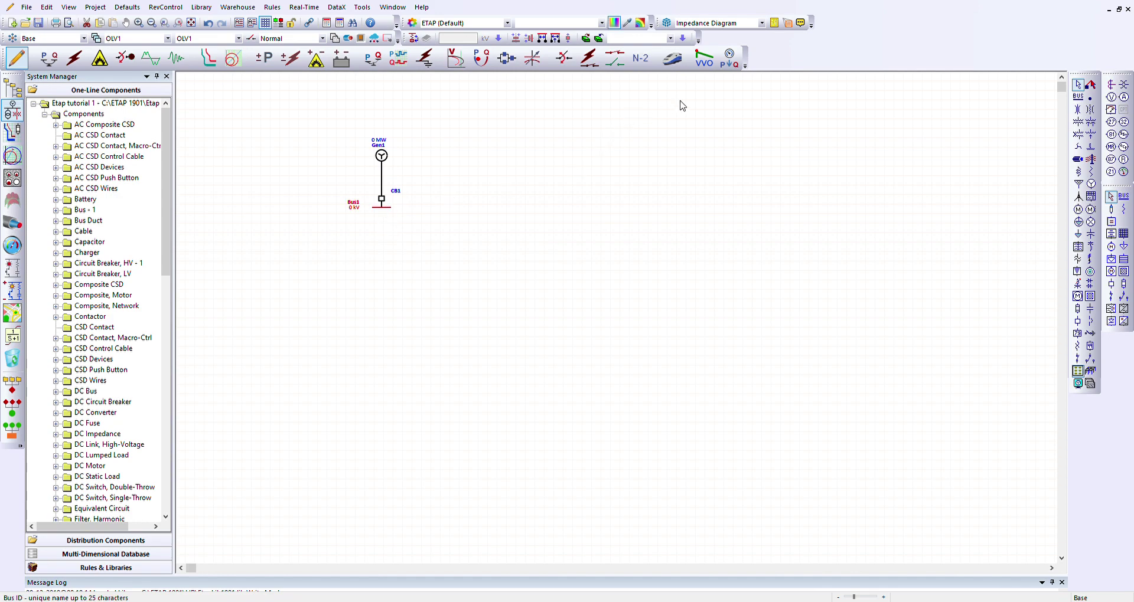
drag(381, 207, 383, 245)
Turn on Auto Build at 13.8 kV and place generator Gen2 right of the Gen1 feeder.
click(632, 207)
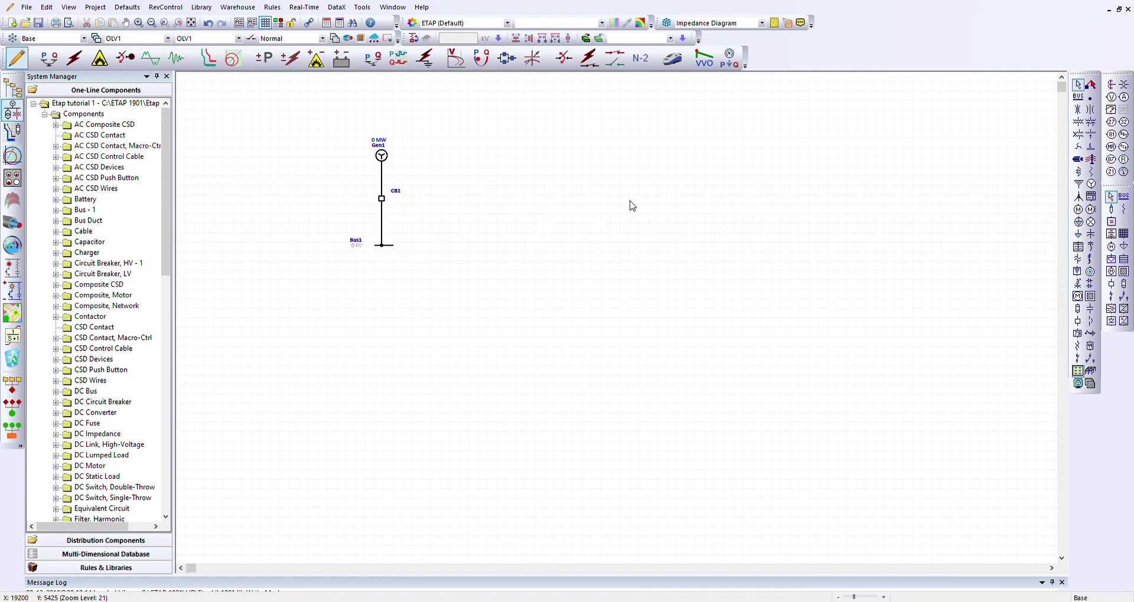
click(416, 41)
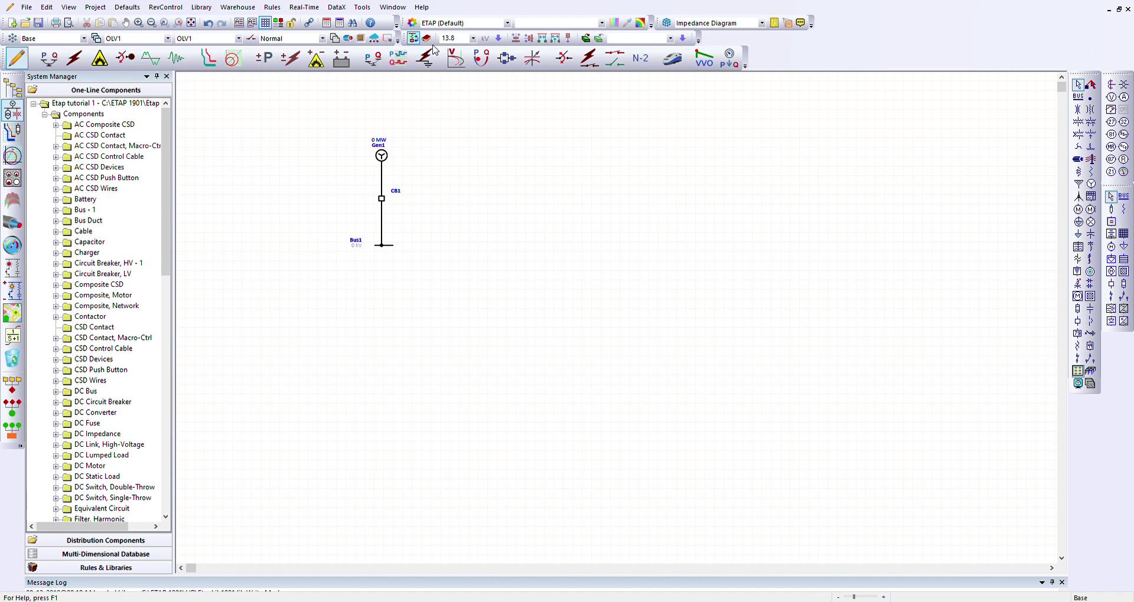
click(1091, 183)
click(919, 175)
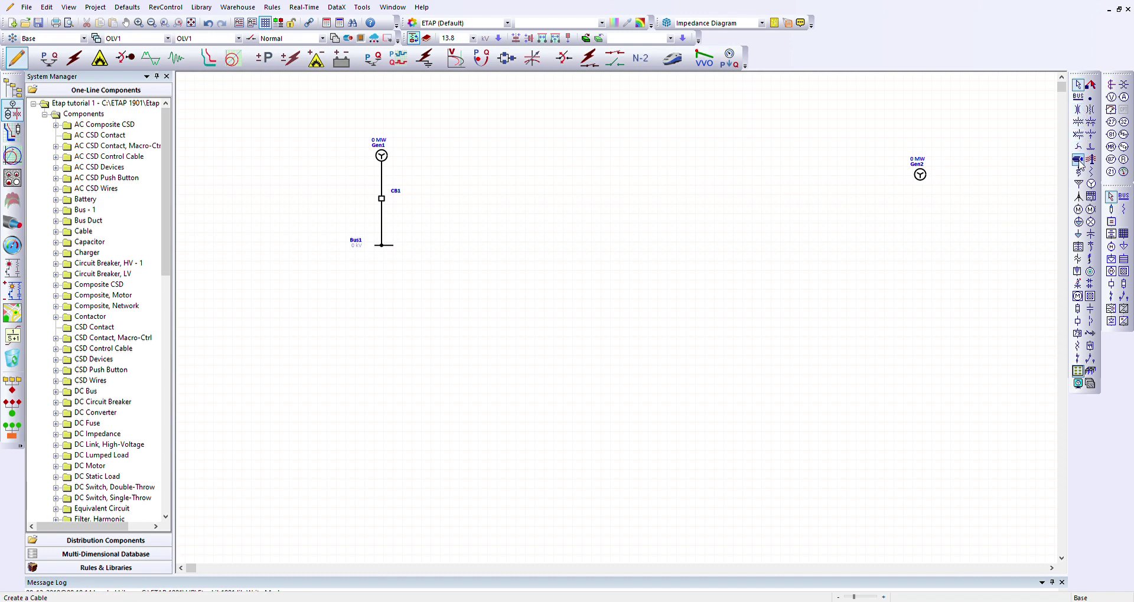
Add a trial breaker CB2 below Gen2, delete it, and reselect Gen2.
click(1076, 322)
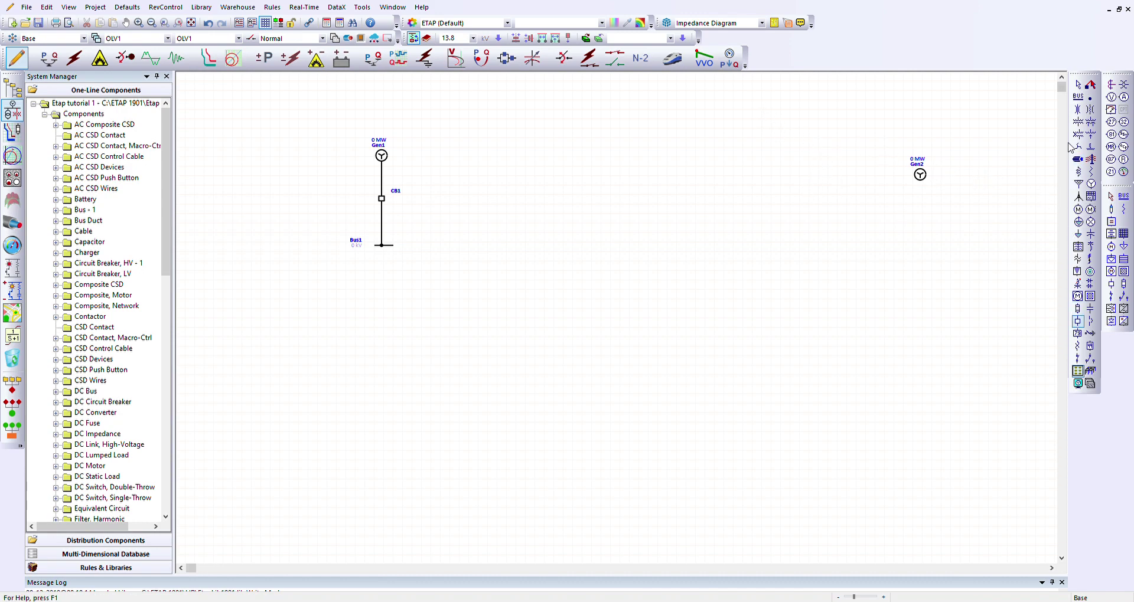
click(906, 249)
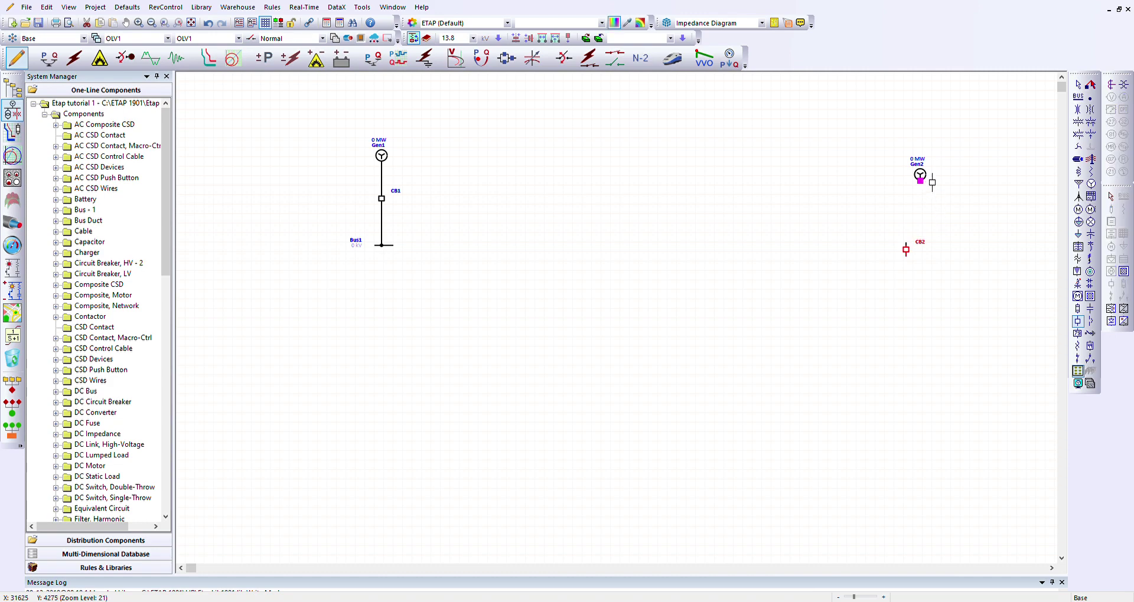
key(Escape)
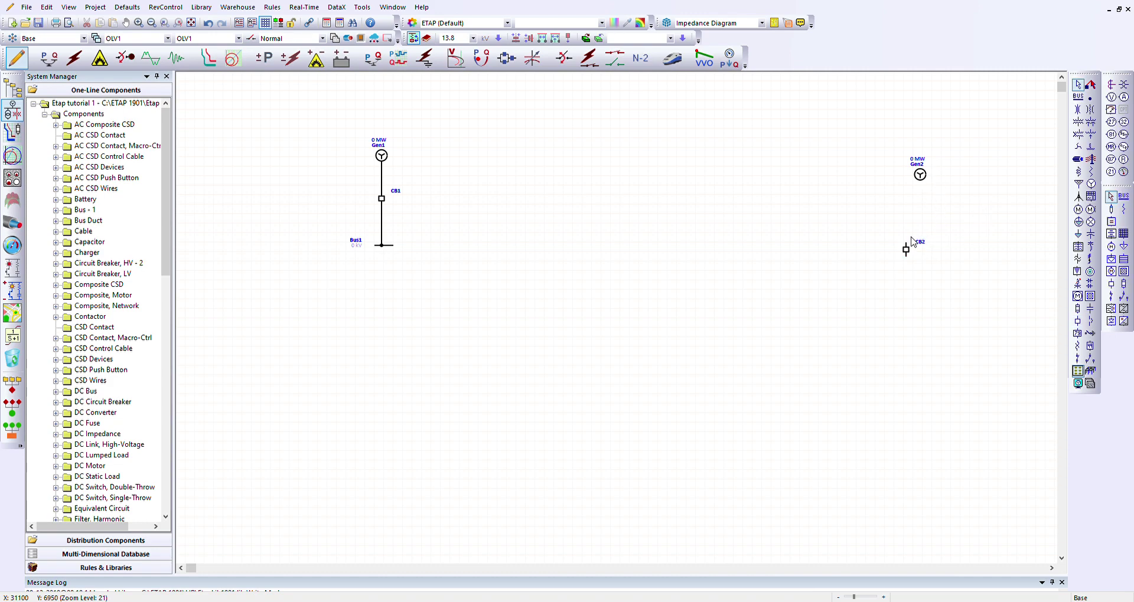
click(907, 251)
key(Delete)
click(919, 176)
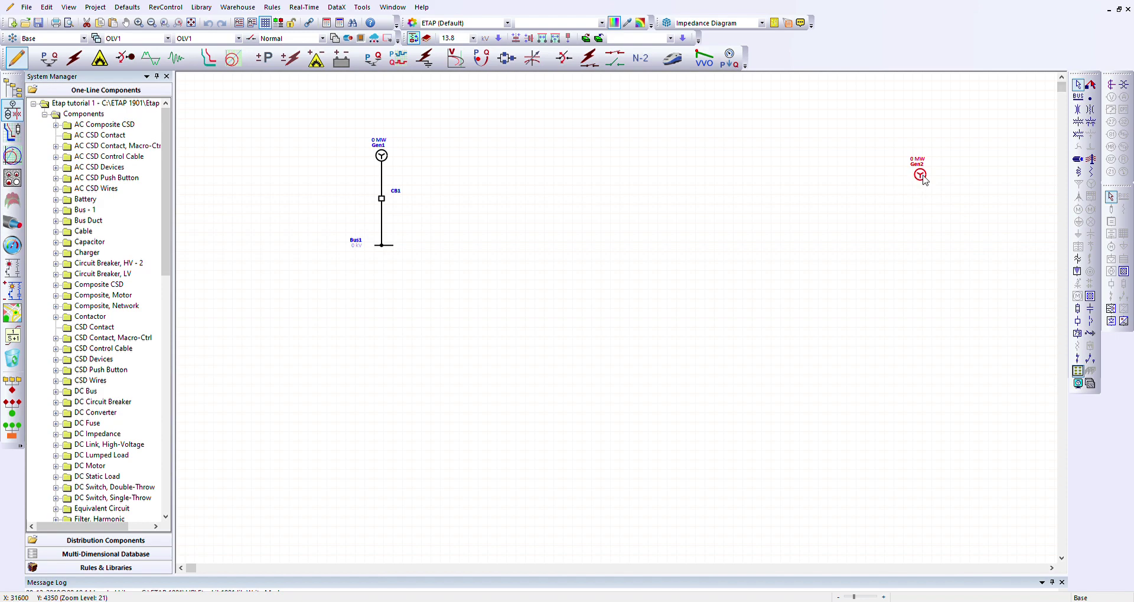
Auto-build below Gen2: CB3, 13.8 kV Bus2, CB4, transformer T1, CB5, 4.16 kV Bus3 and Load1.
click(1078, 324)
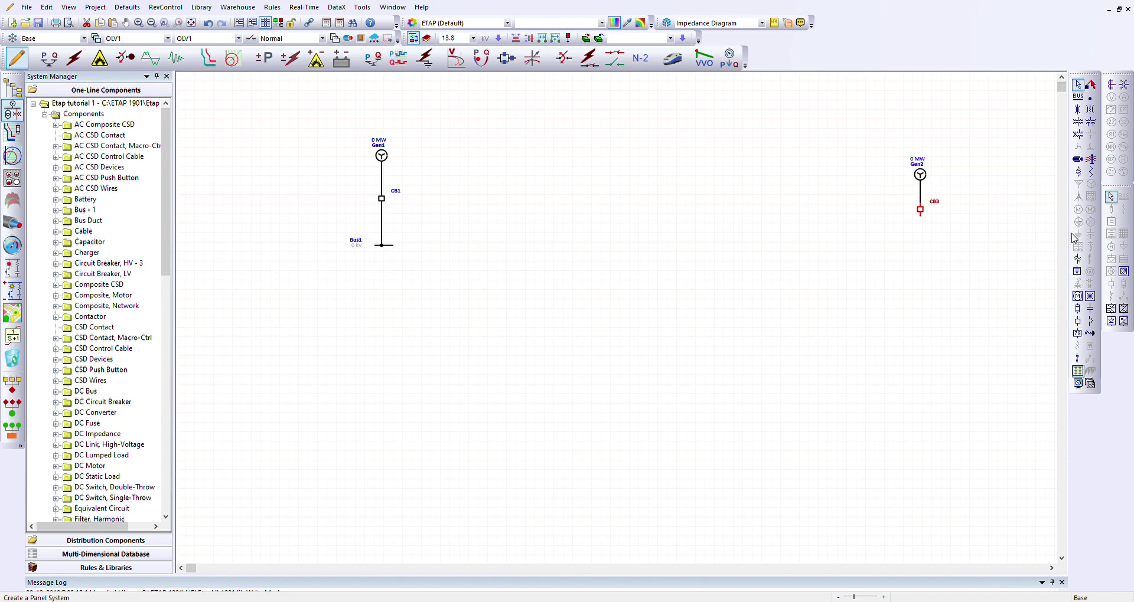
click(1078, 97)
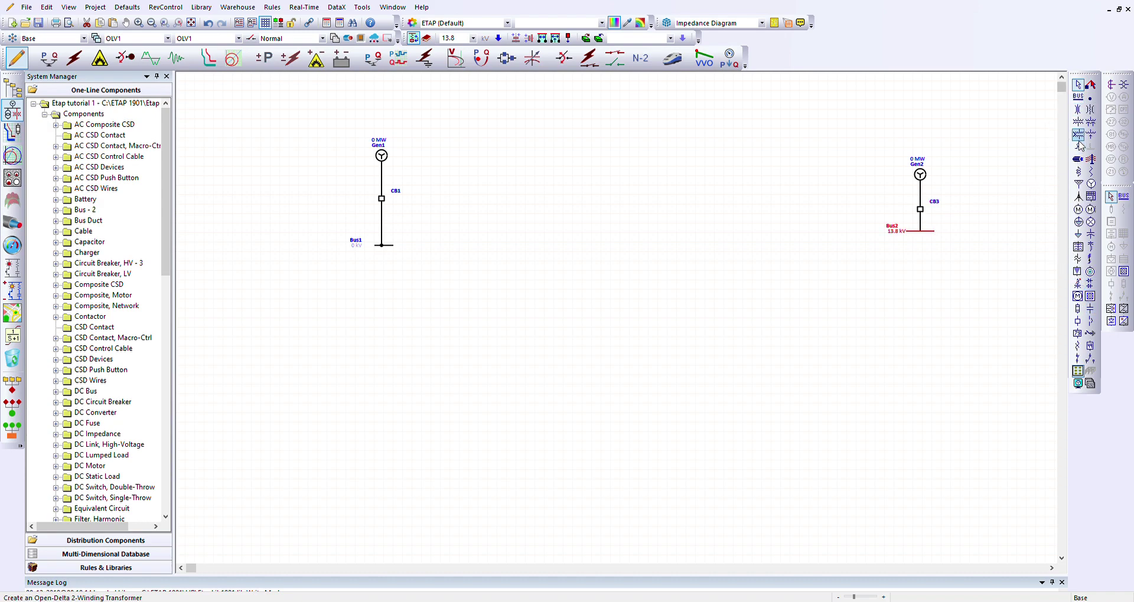
click(1078, 324)
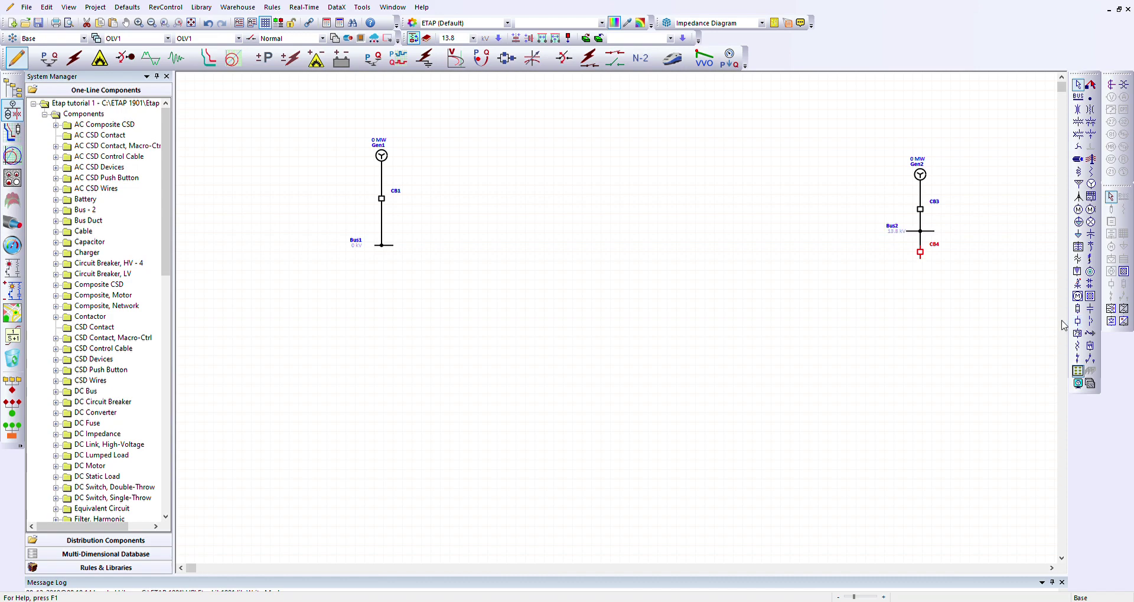
click(1078, 123)
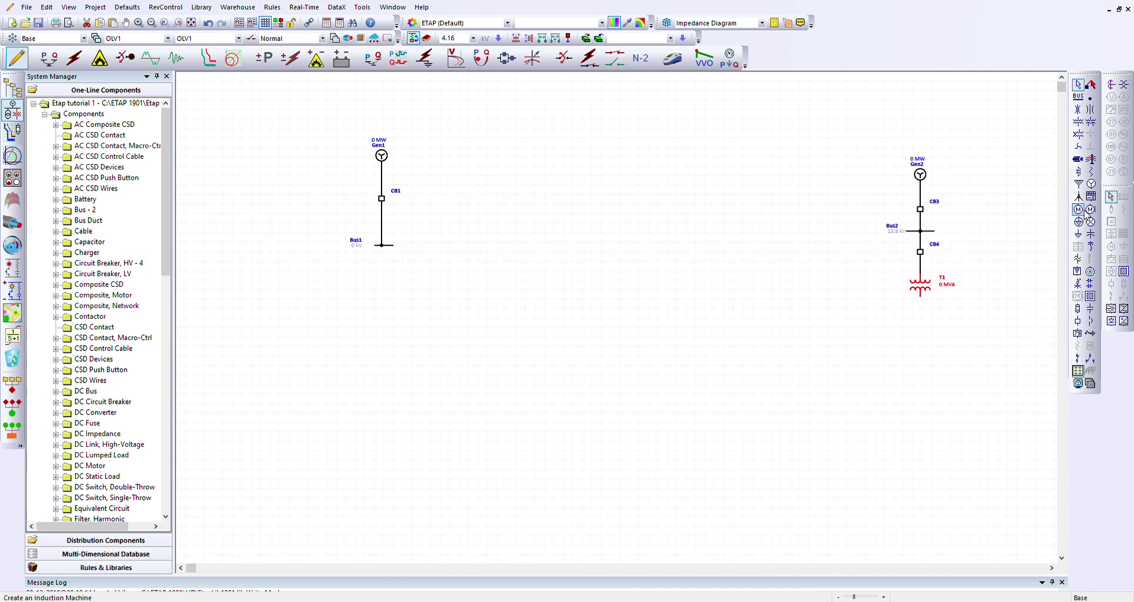
click(1089, 325)
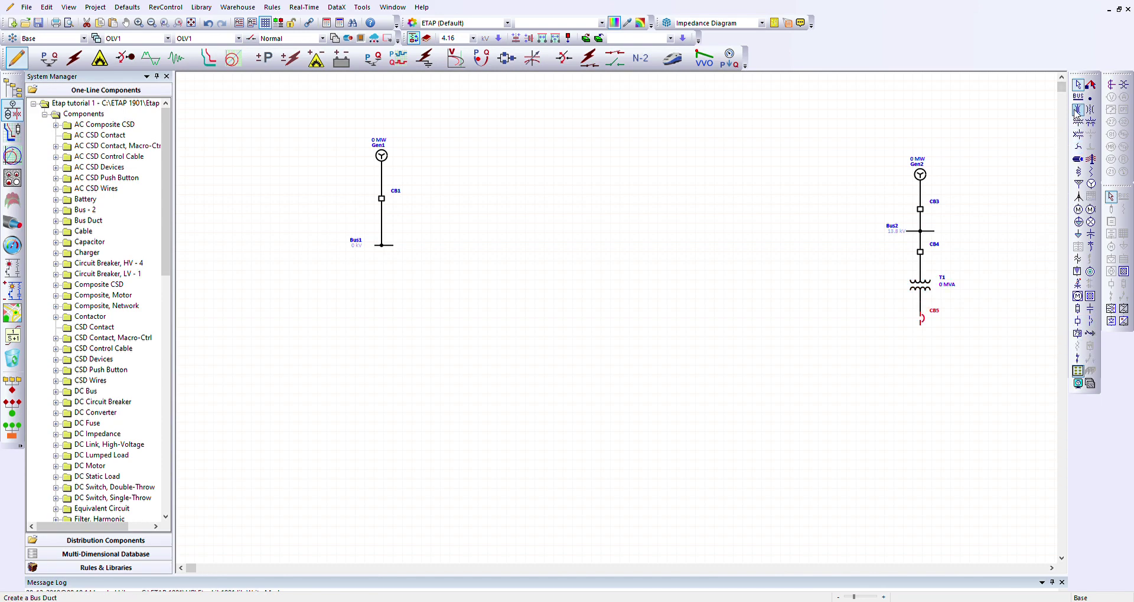
click(1078, 96)
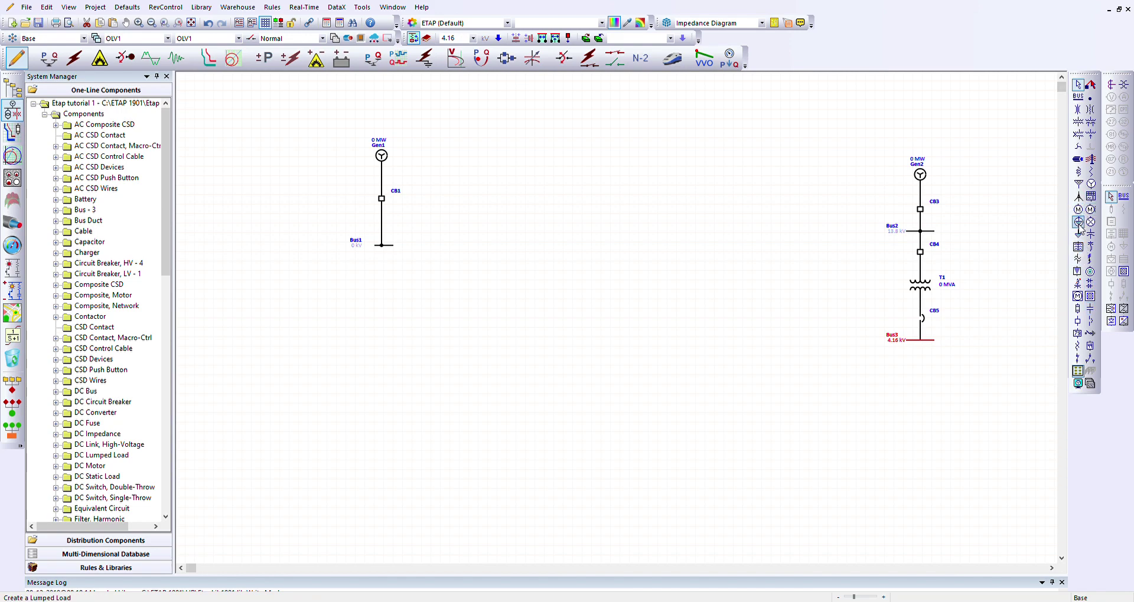
click(1079, 236)
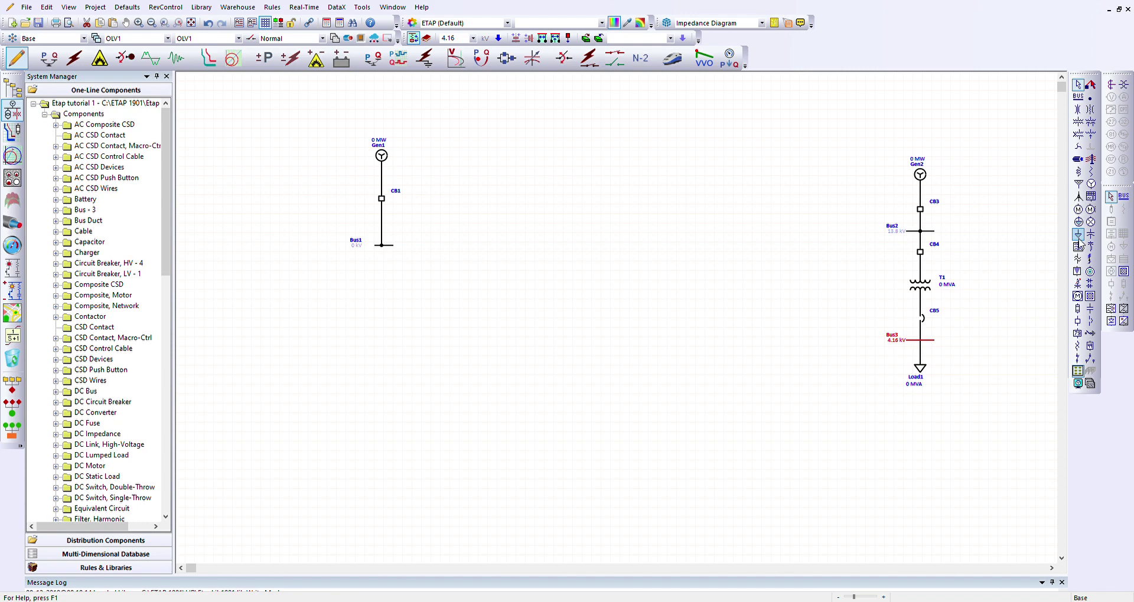
click(959, 366)
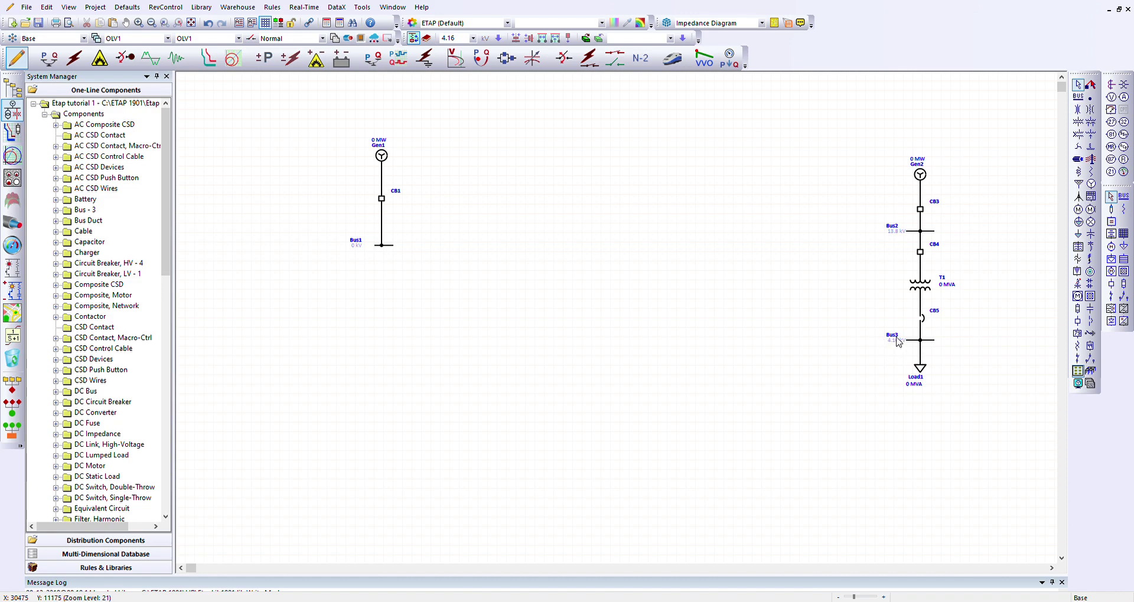
click(897, 342)
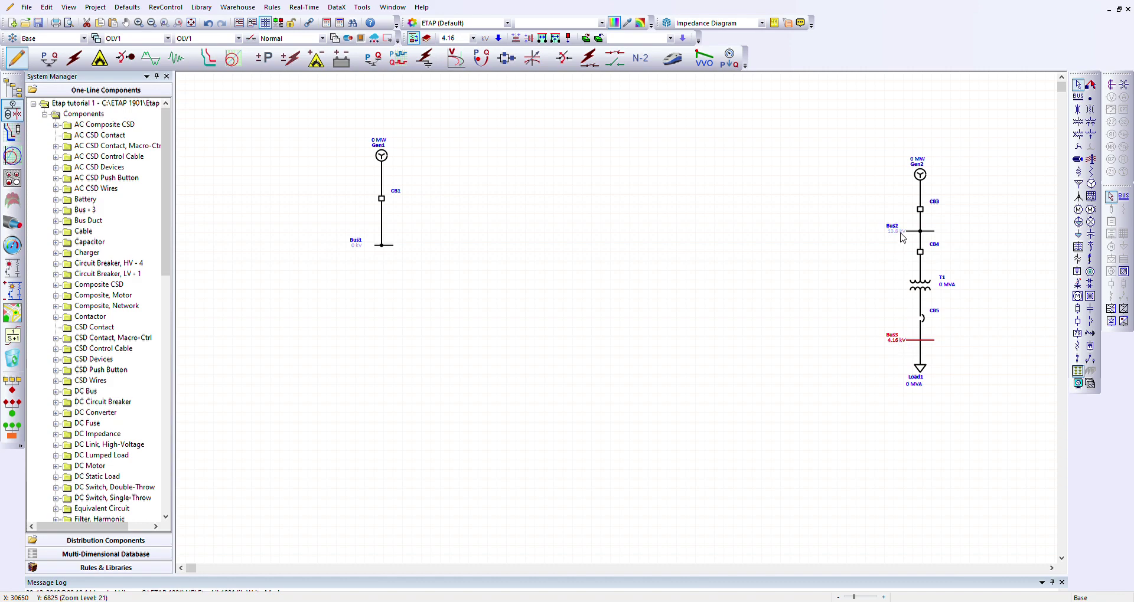
click(902, 235)
click(828, 300)
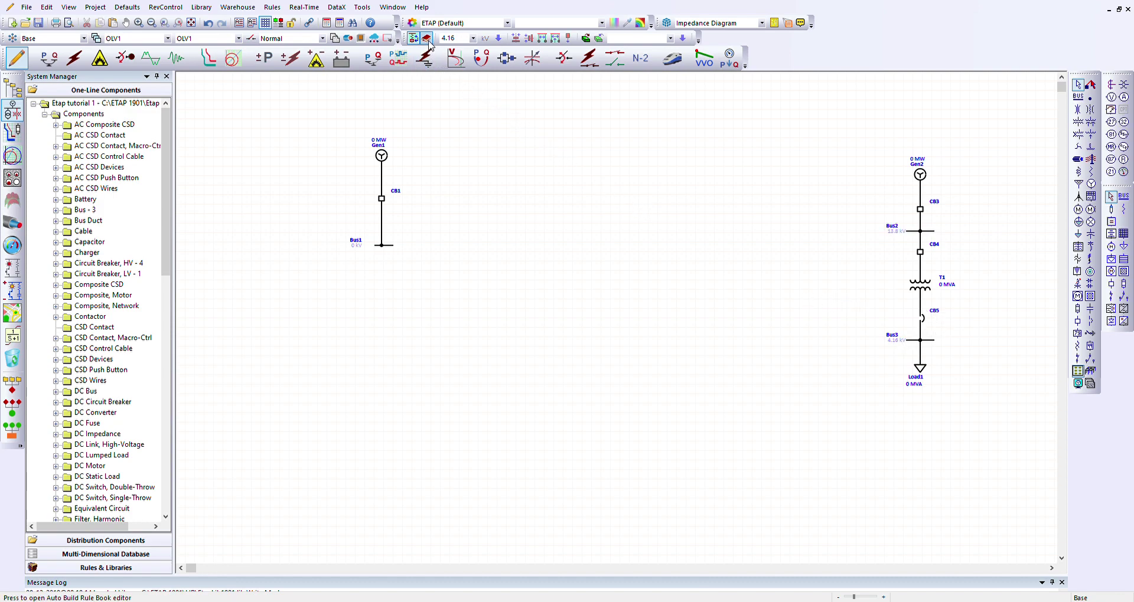
click(429, 43)
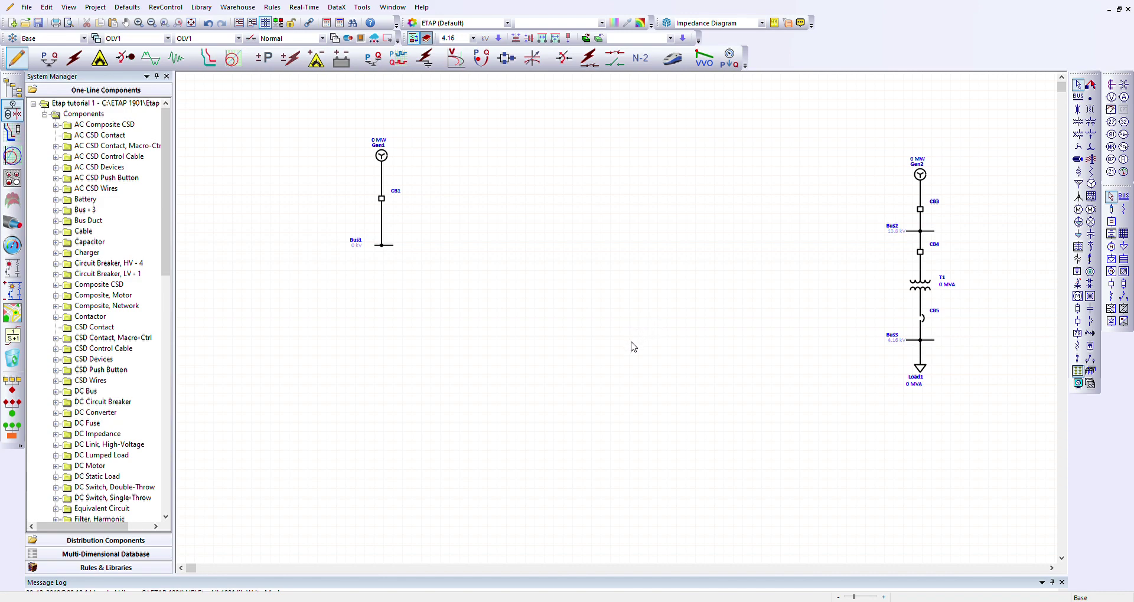
Delete breaker CB5 and insert high-voltage breaker CB6 on the T1–Bus3 connection, tidying its label.
click(922, 321)
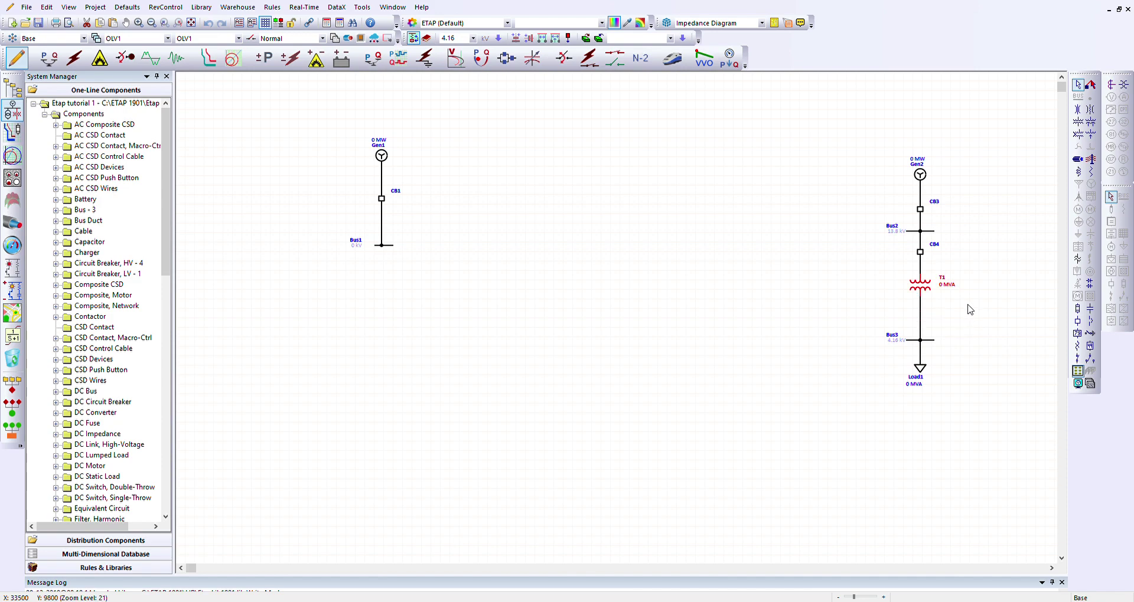
key(Delete)
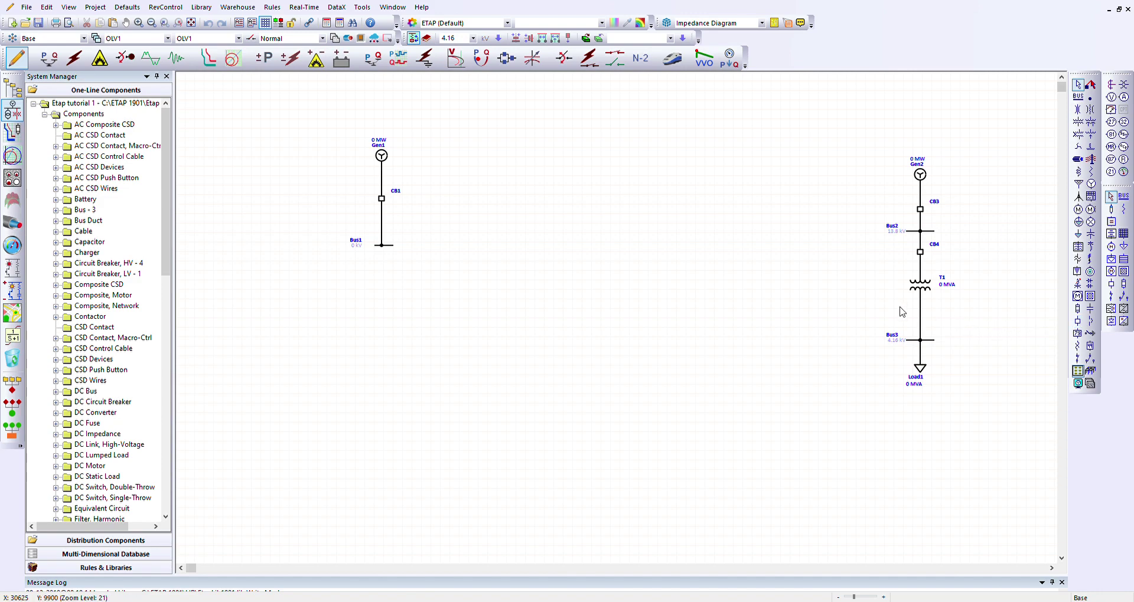
click(920, 315)
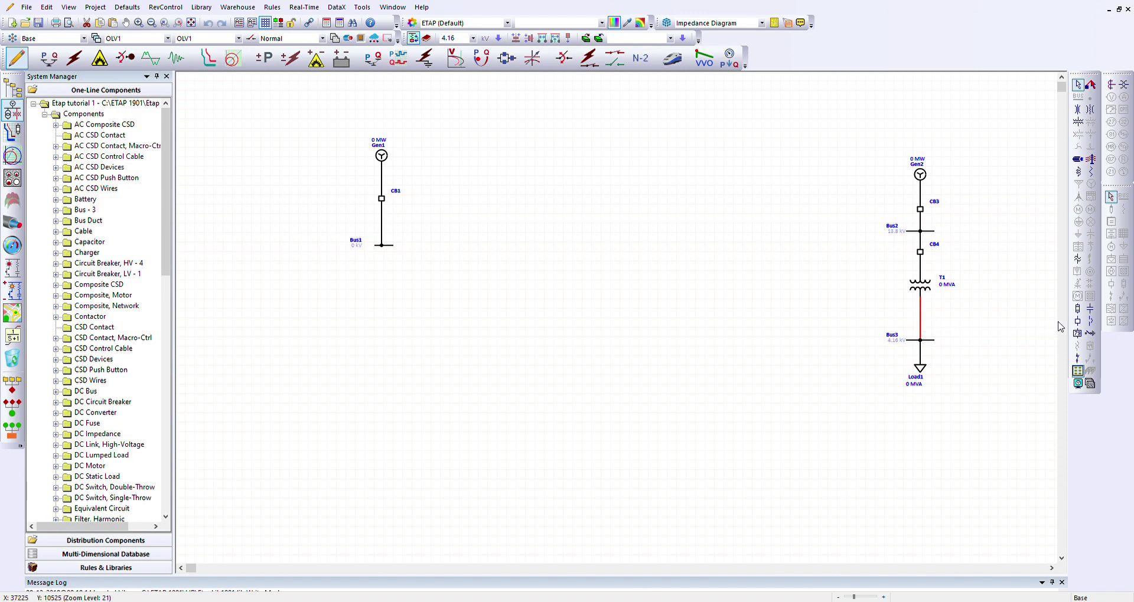
click(1078, 322)
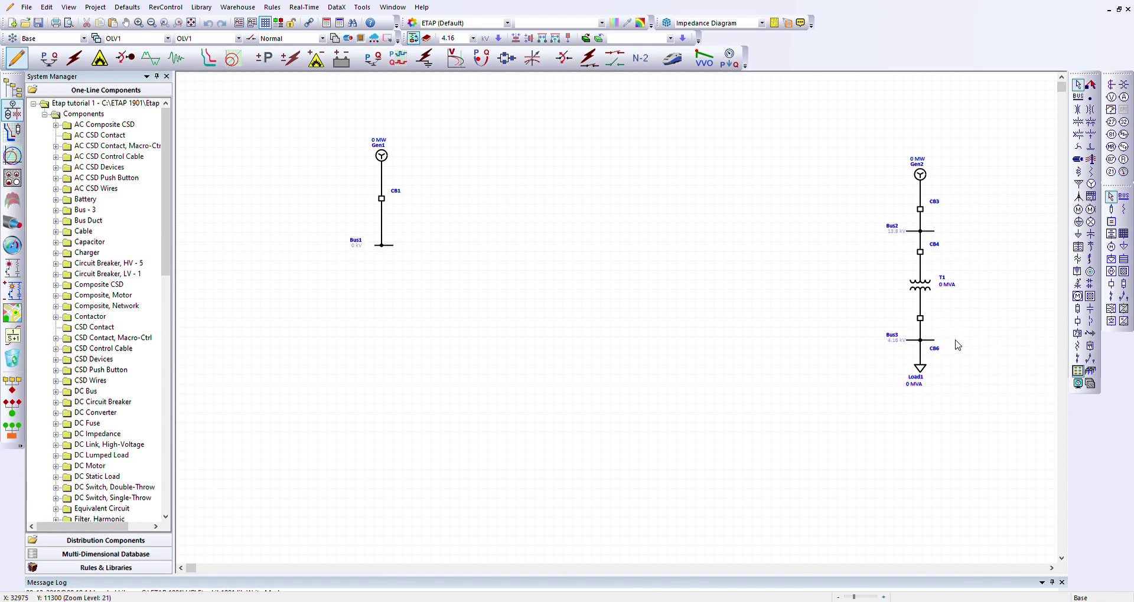
drag(942, 352, 947, 328)
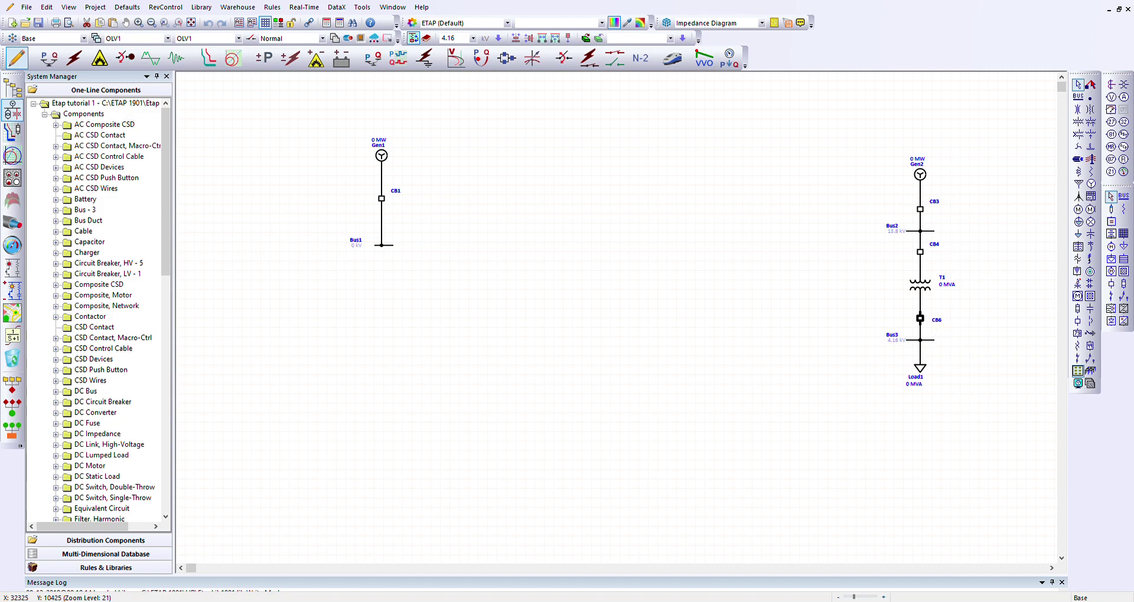
click(942, 322)
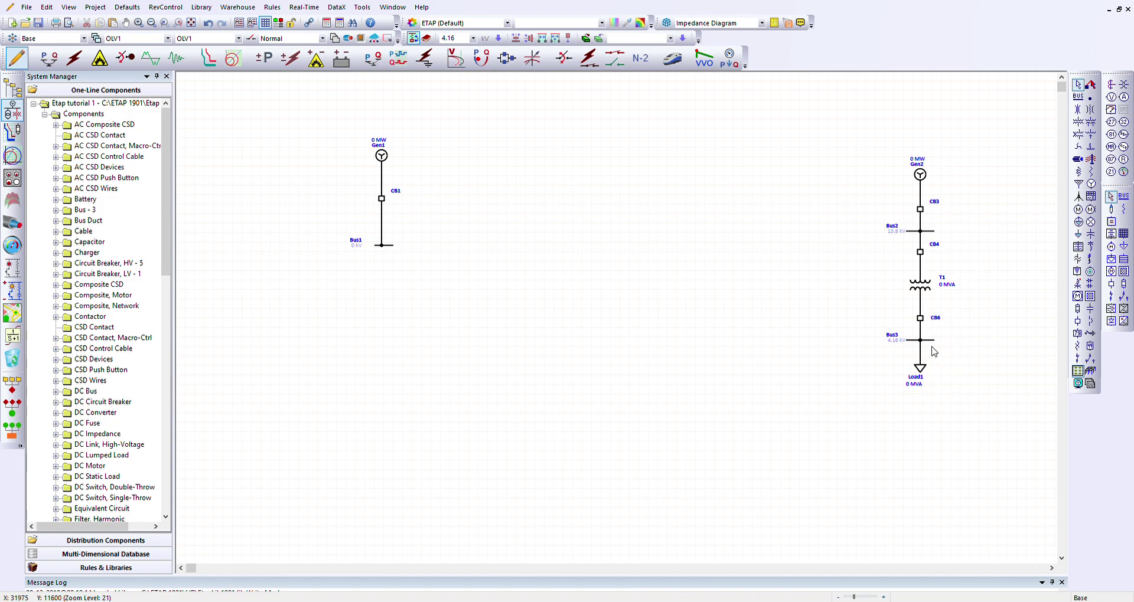
click(931, 341)
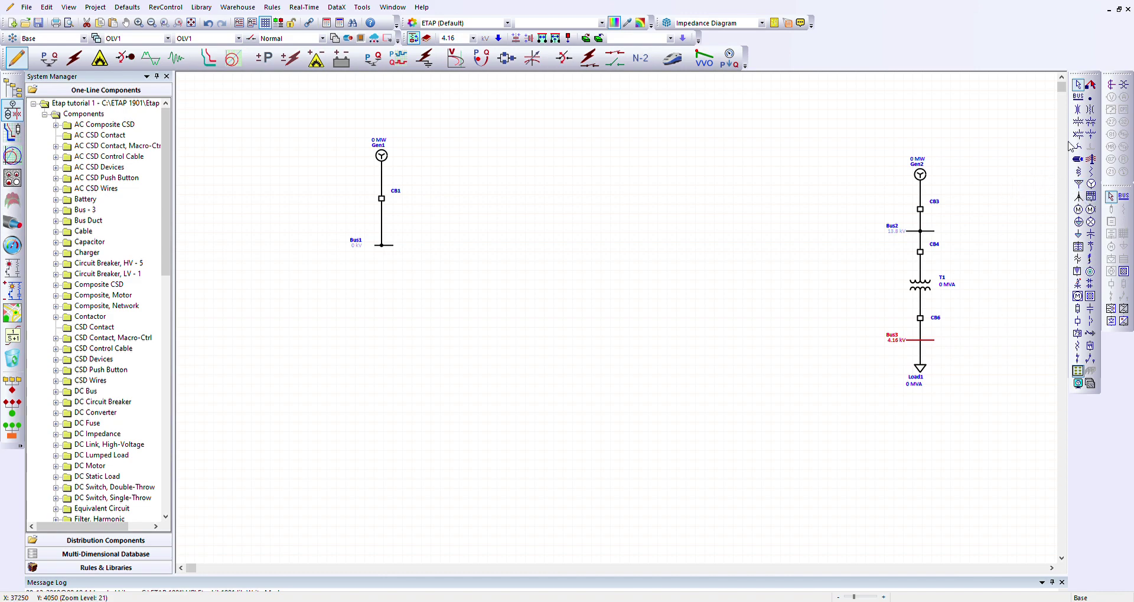
Branch Bus3 through transformer T2 and breaker CB7 to 2.4 kV Bus4 with lumped load Lump1.
click(1078, 125)
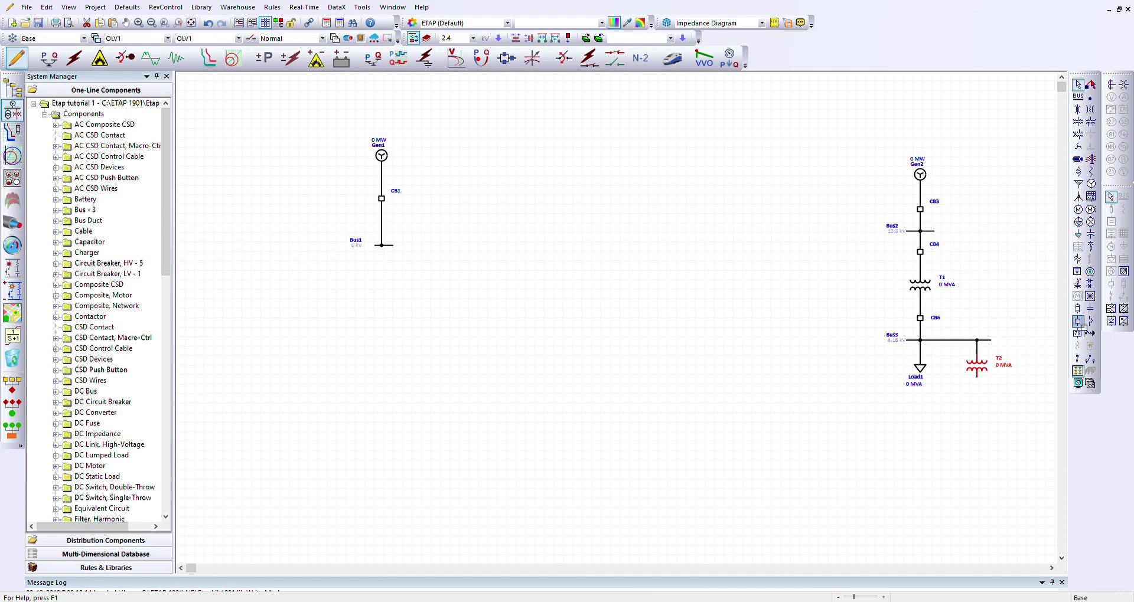
click(1078, 323)
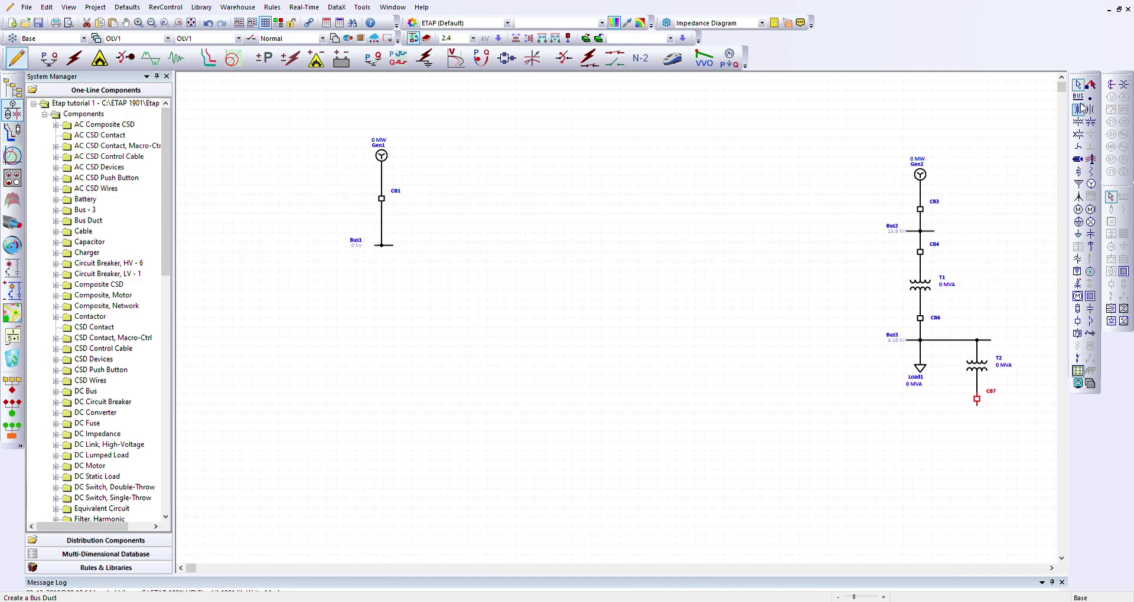
click(1080, 100)
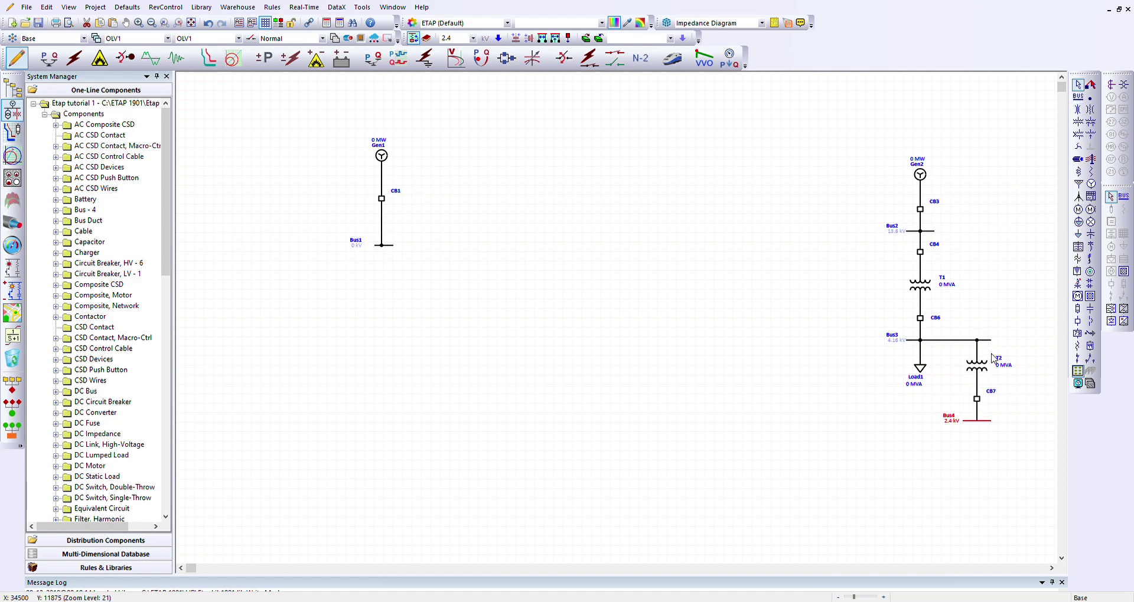
click(1078, 222)
click(977, 445)
click(988, 341)
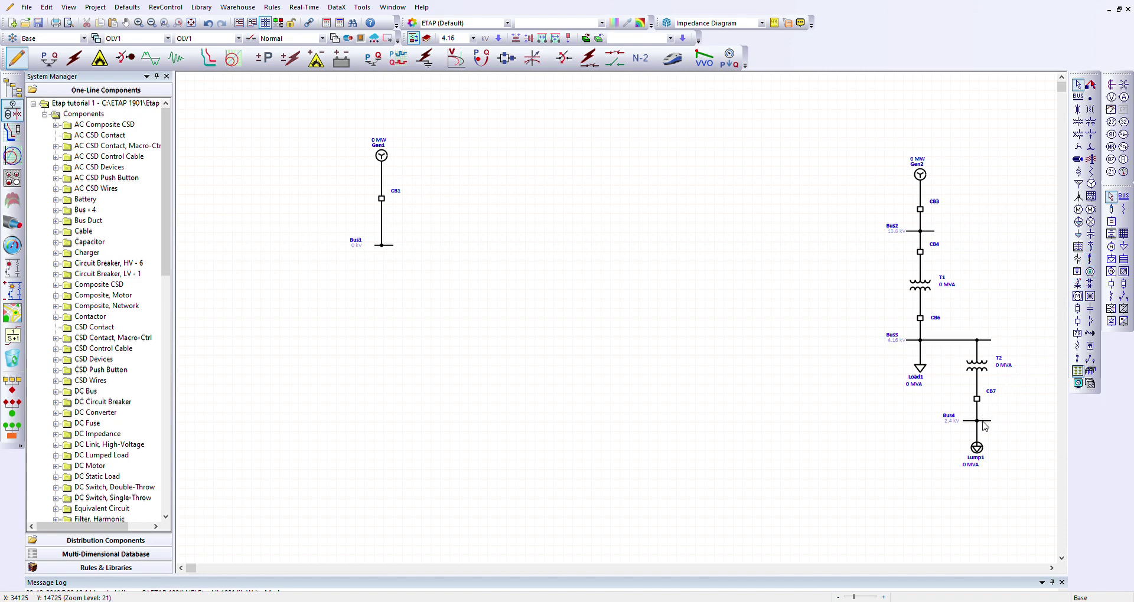
click(983, 420)
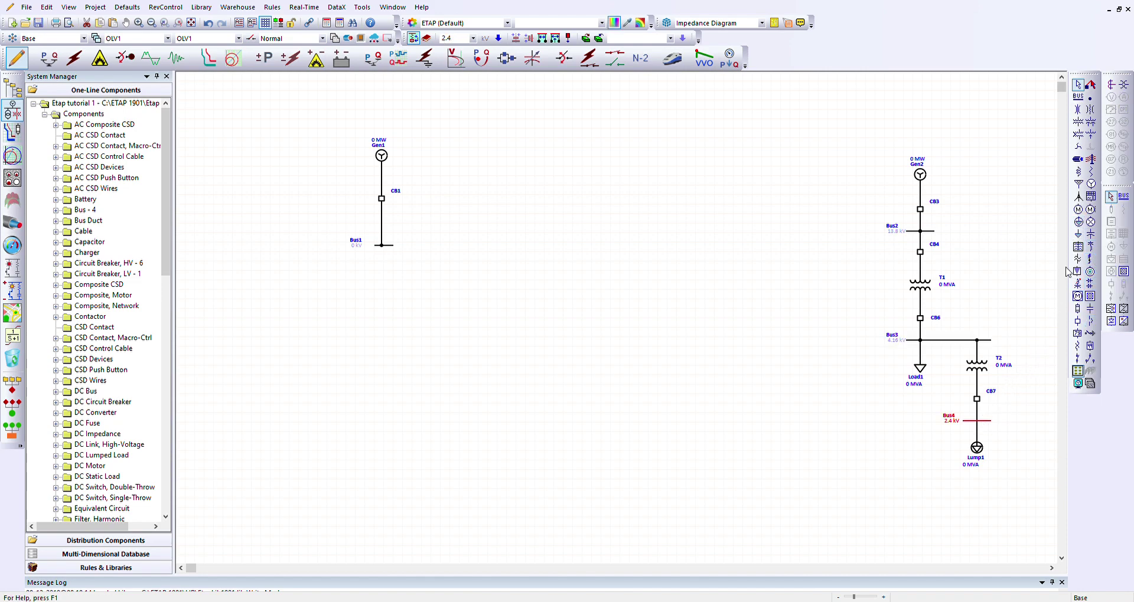
Extend Bus4 via transformer T3 and LV breaker CB8 to 0.48 kV Bus5 with lumped load Lump2.
click(1078, 123)
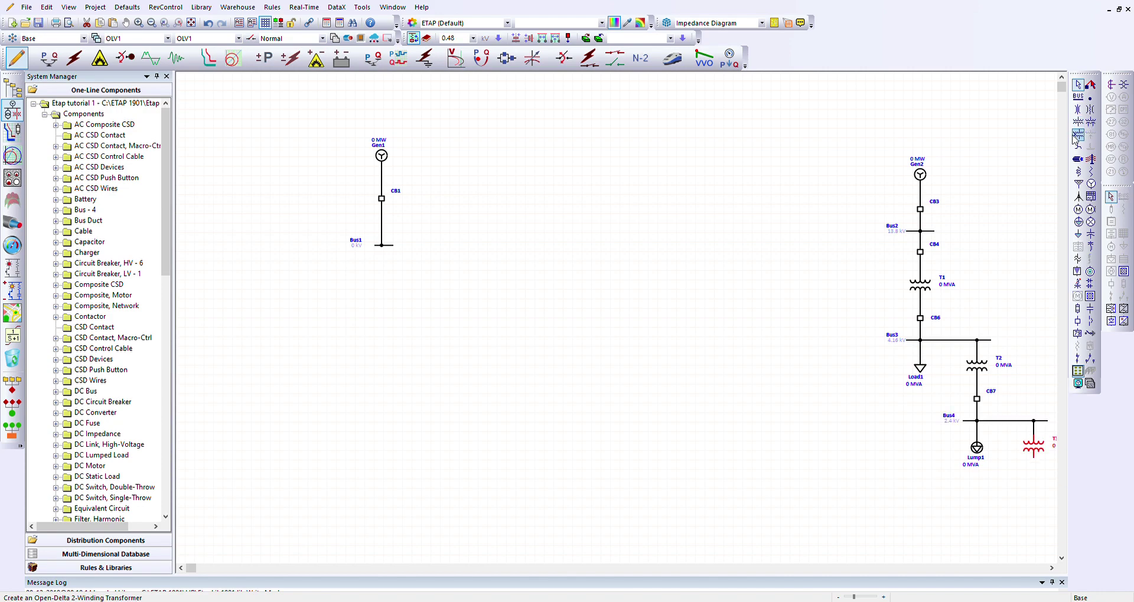
click(1052, 569)
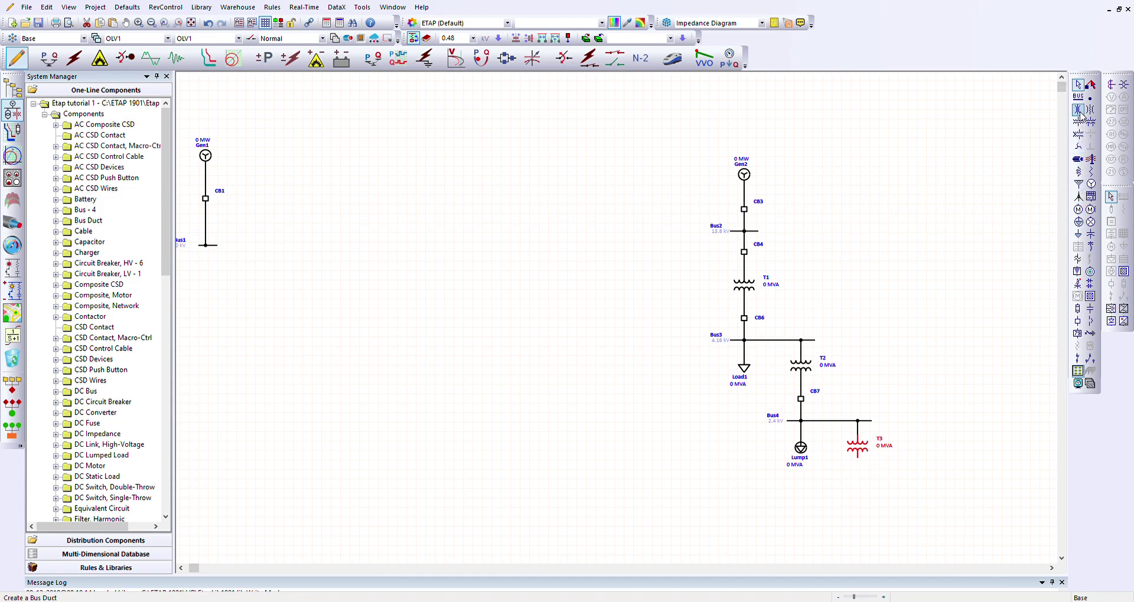
click(1090, 324)
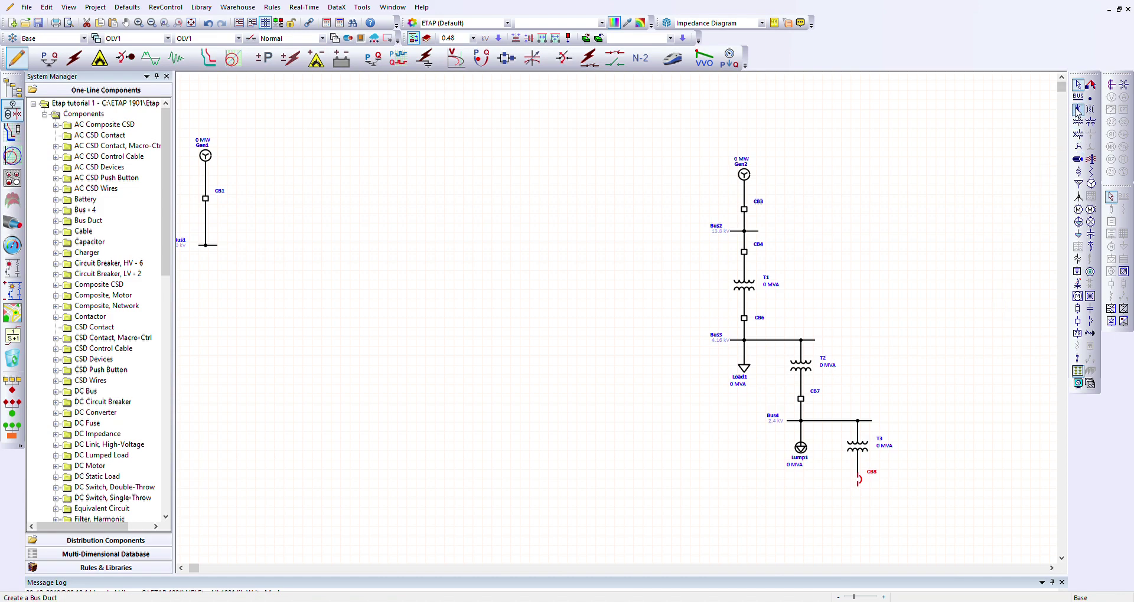
click(1078, 96)
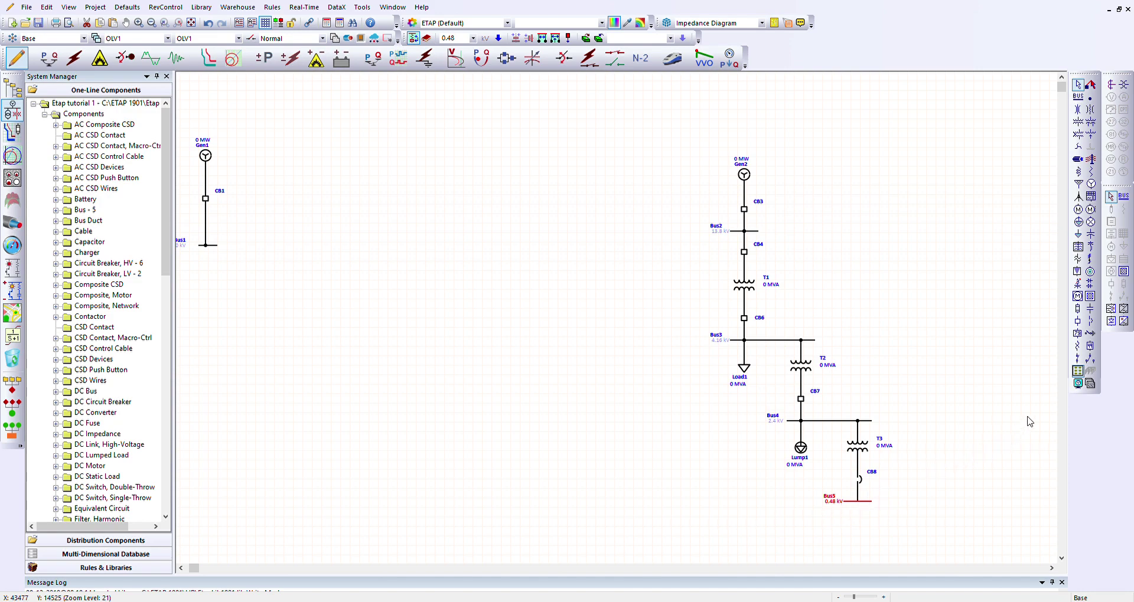
click(1078, 223)
click(857, 526)
scroll(779, 212, down, 2)
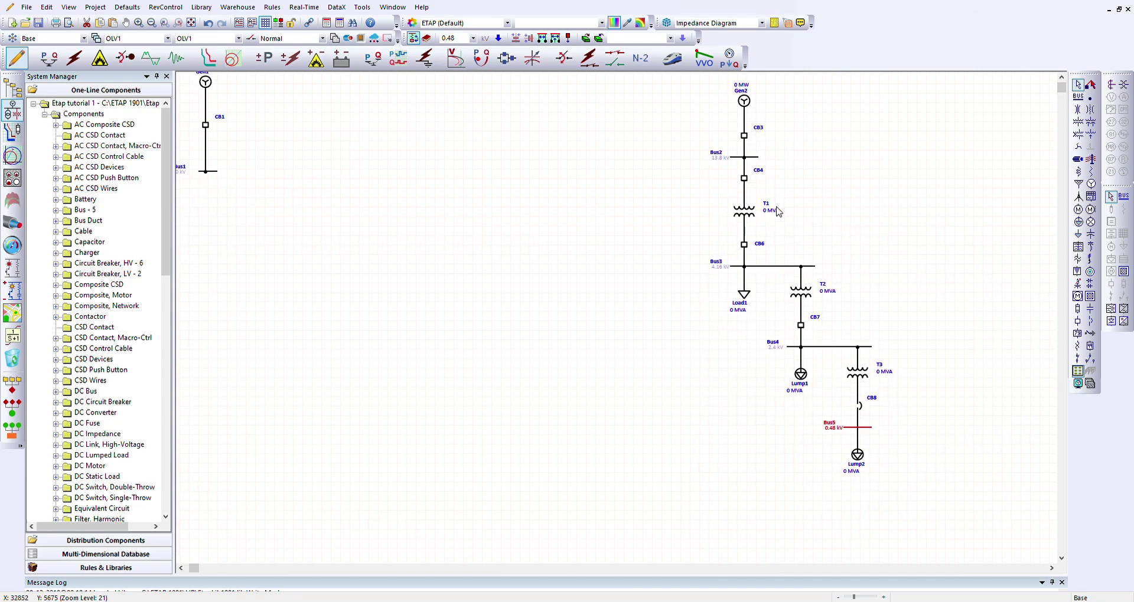